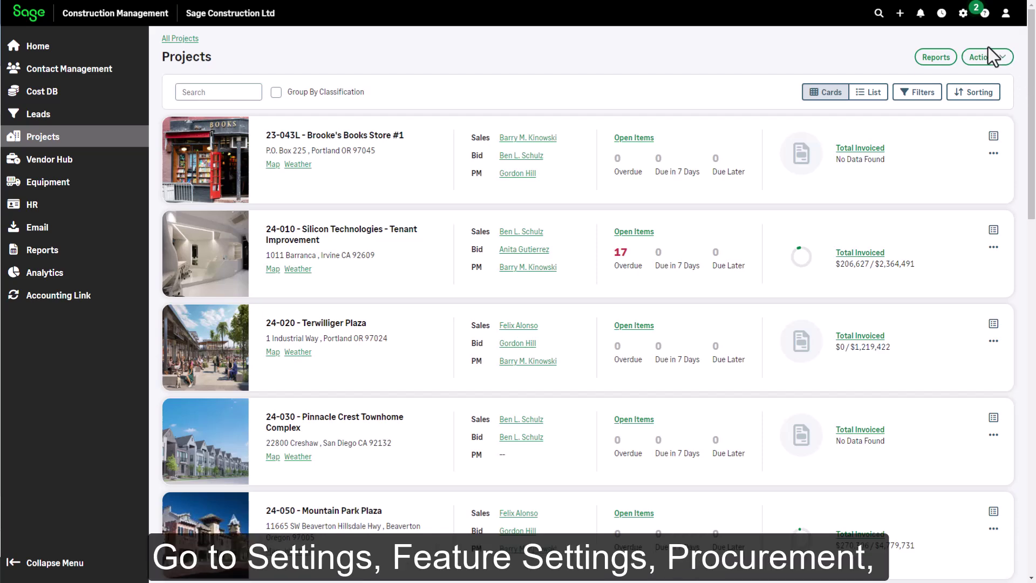
# - Open the Procurement feature settings to review the anticipated cost options
pyautogui.click(963, 13)
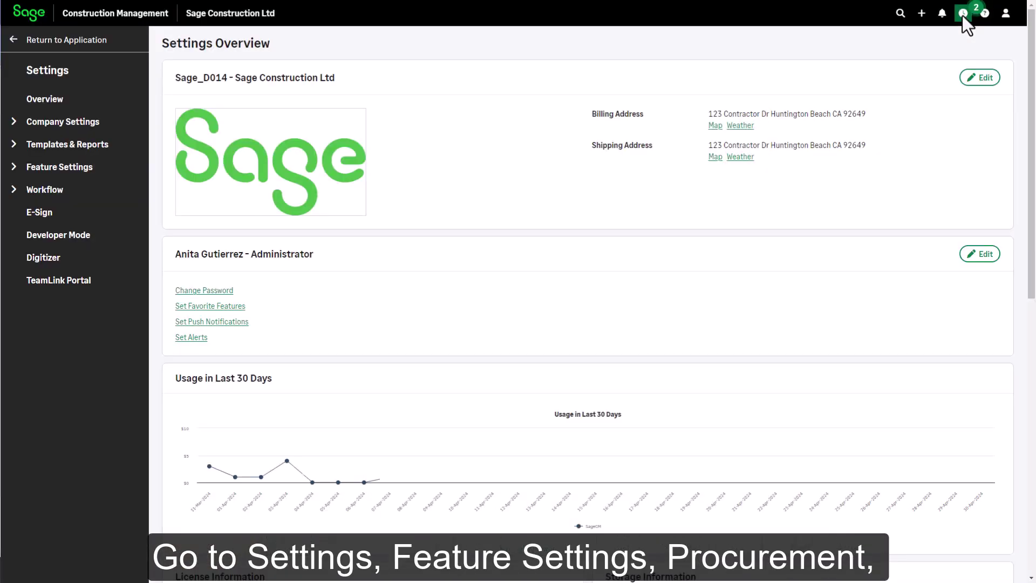
pyautogui.click(13, 168)
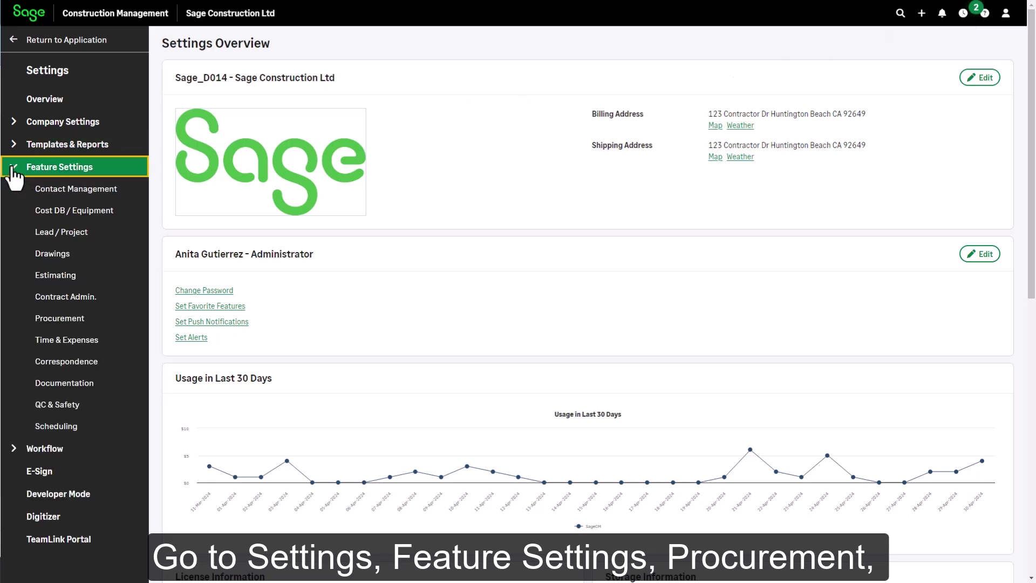
pyautogui.click(65, 318)
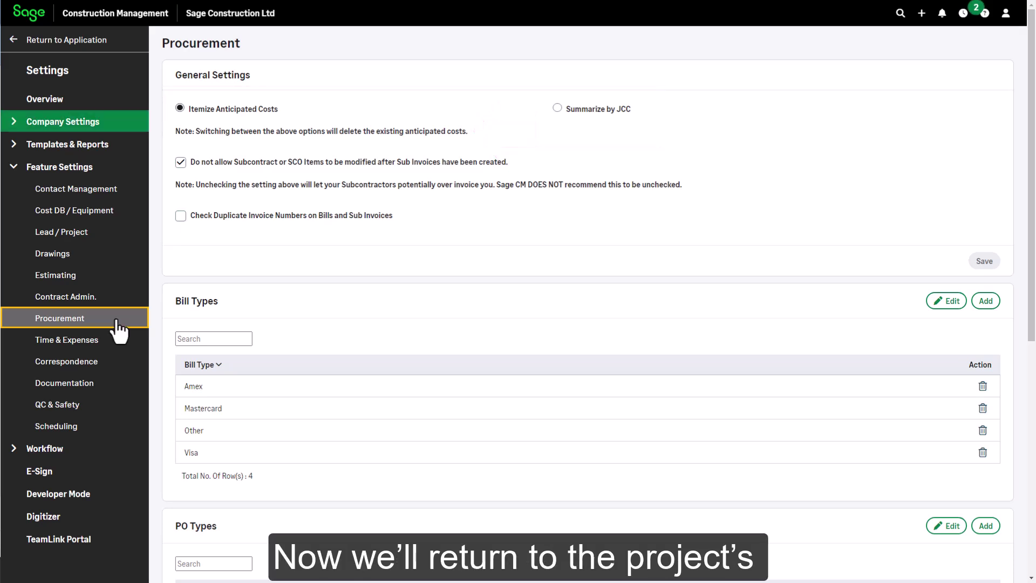
# - Return to the application and open Anticipated Costs for the active project 24-050 Mountain Park Plaza
pyautogui.click(82, 45)
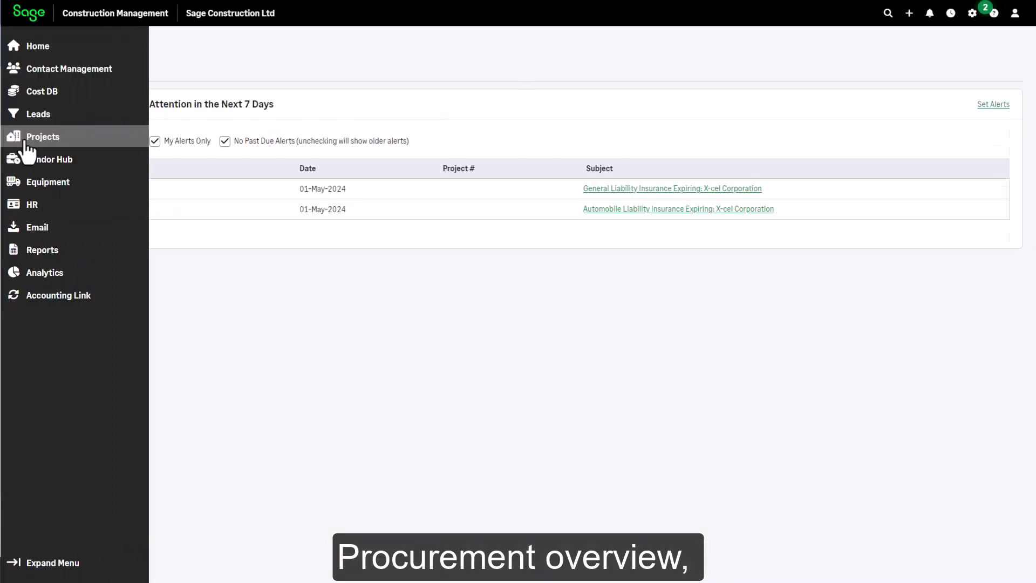
pyautogui.click(25, 141)
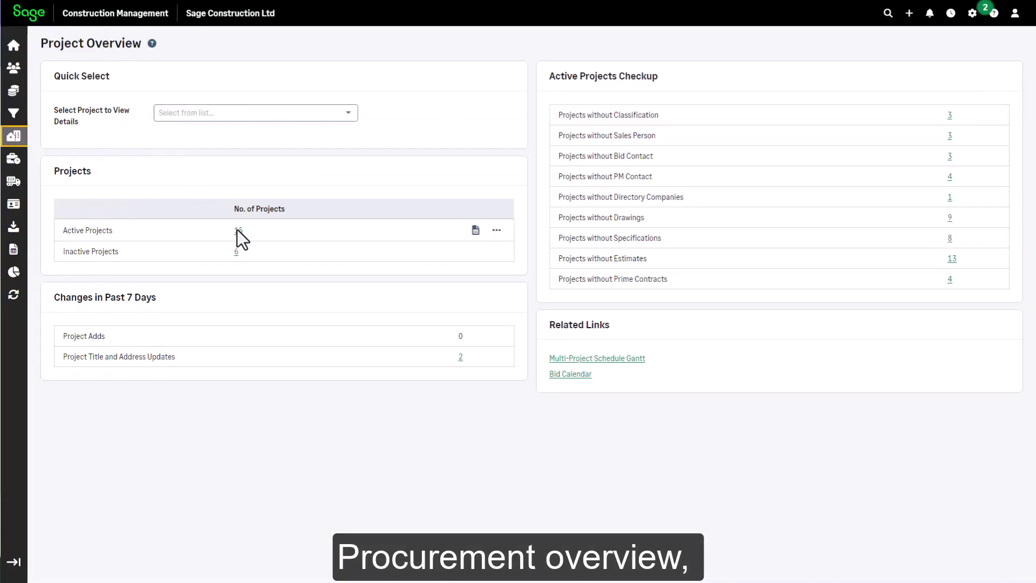
pyautogui.click(238, 230)
pyautogui.click(220, 527)
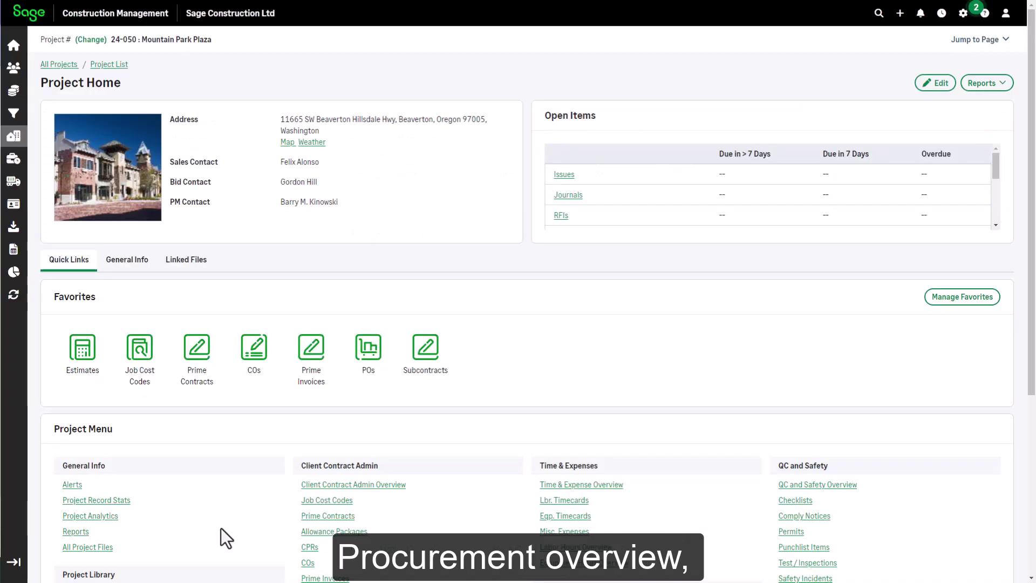
pyautogui.scroll(-5, 1032, 553)
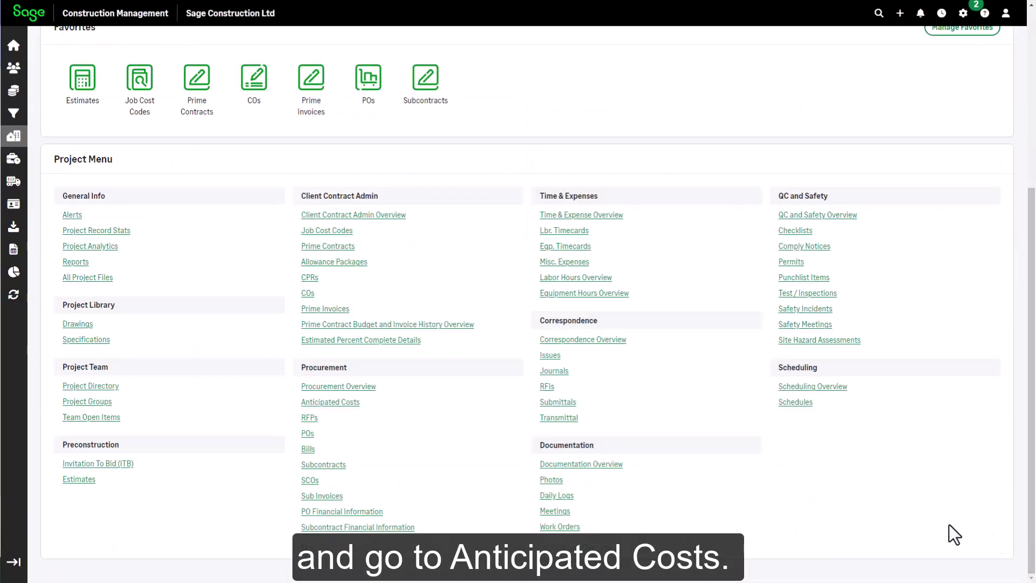
pyautogui.click(355, 403)
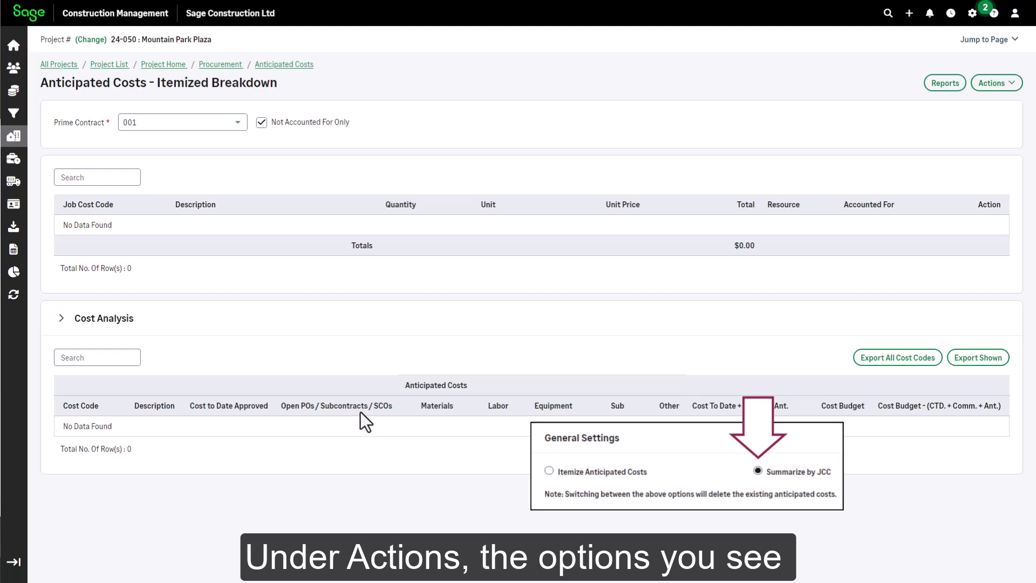
# - Start importing job cost codes, filter them by 09, and select Wood Flooring, Carpeting and Painting
pyautogui.click(1011, 99)
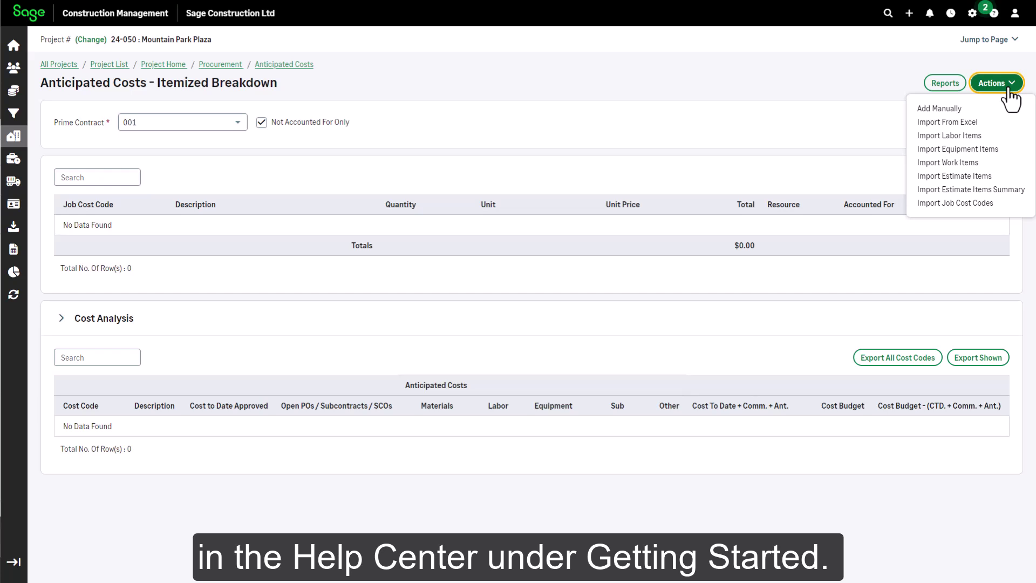
pyautogui.click(976, 205)
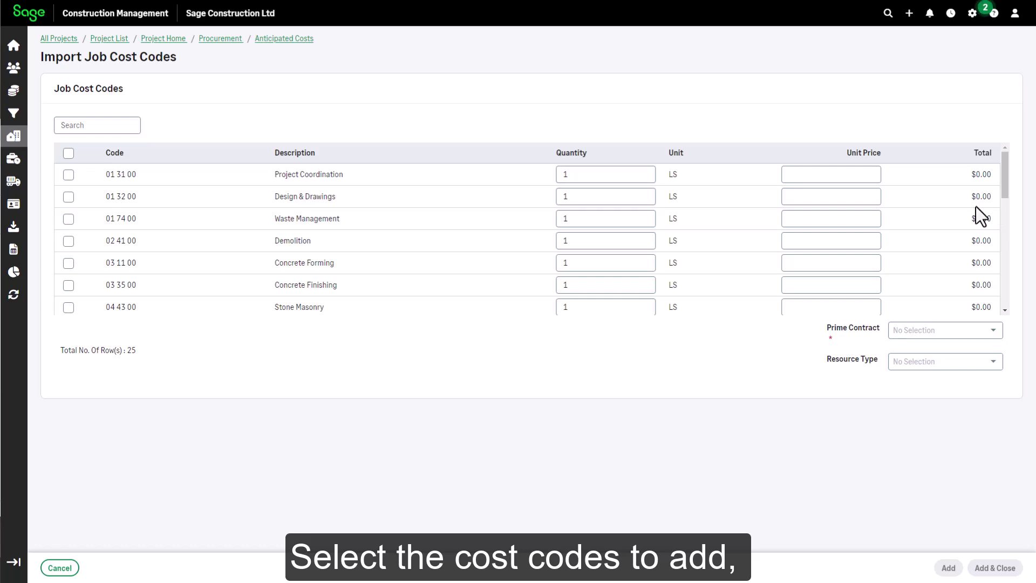
pyautogui.click(106, 121)
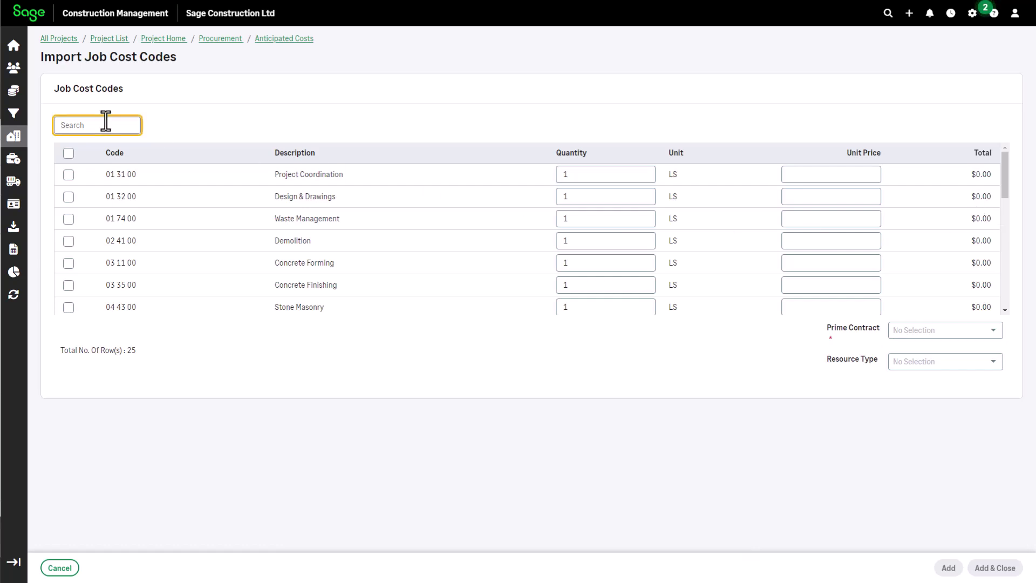
pyautogui.write('09')
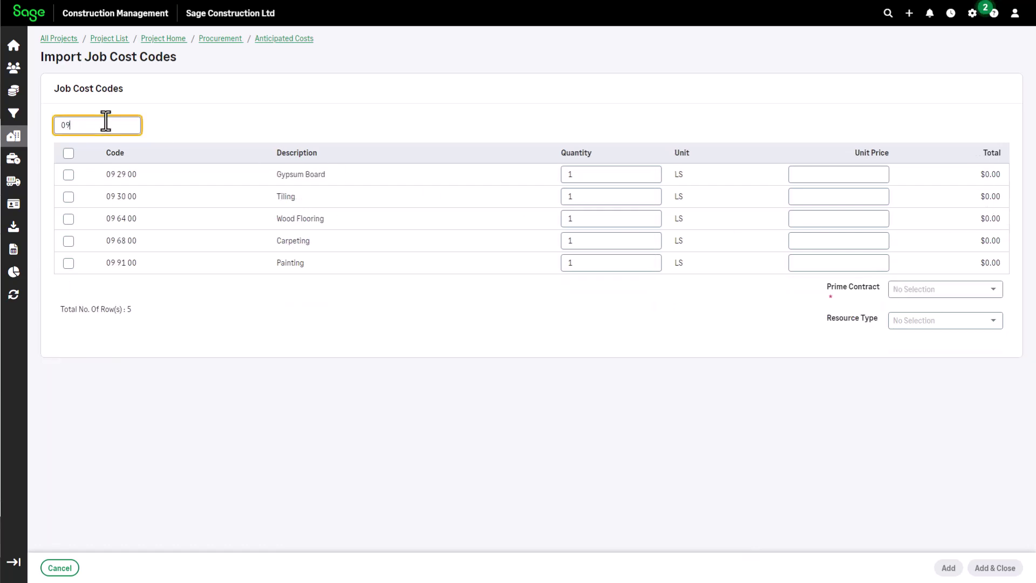
pyautogui.click(68, 219)
pyautogui.click(68, 241)
pyautogui.click(68, 263)
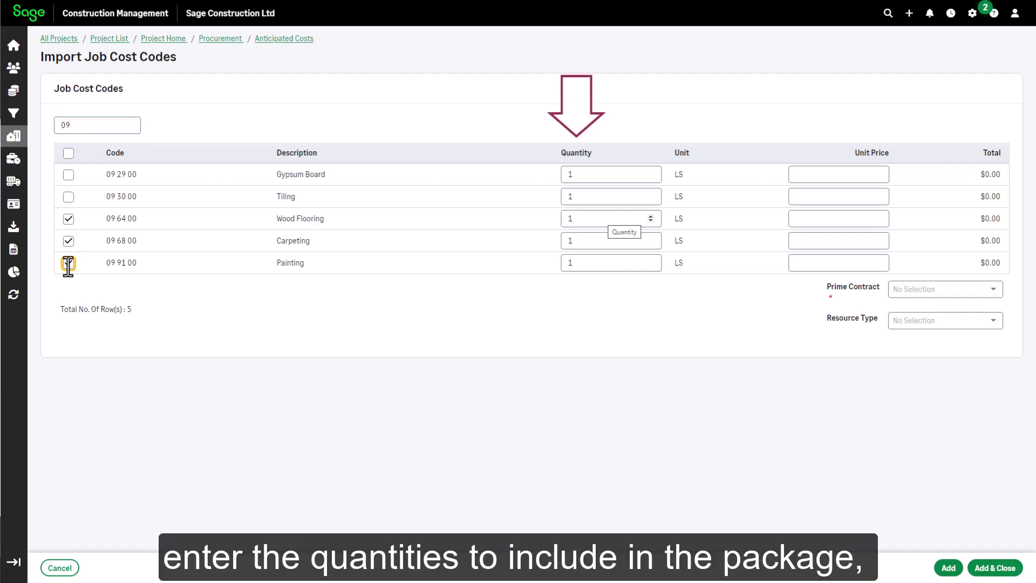
# - Set the unit prices to 32,000 for Wood Flooring, 82,000 for Carpeting and 17,200 for Painting
pyautogui.click(809, 220)
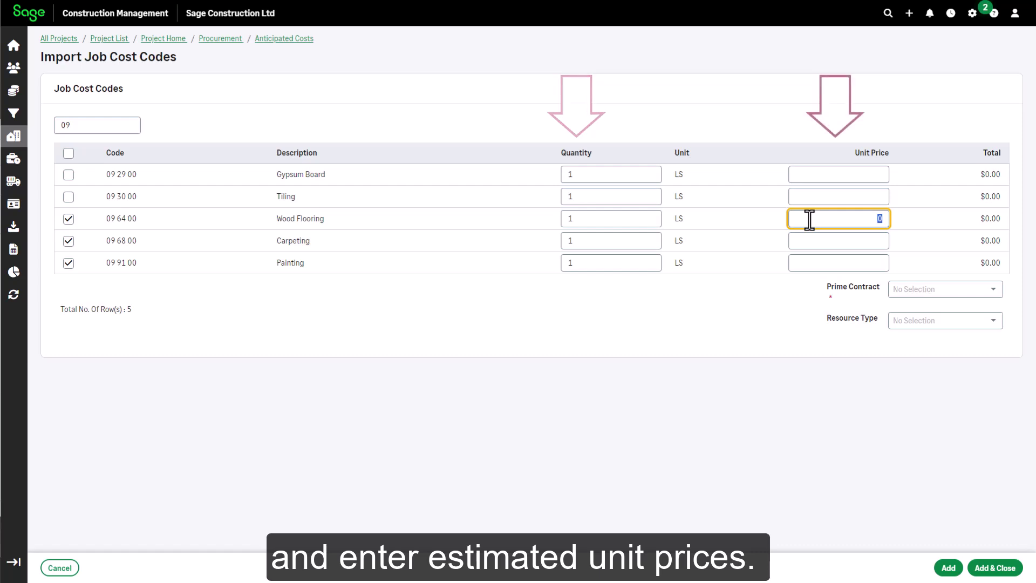
pyautogui.write('32000')
pyautogui.press('Tab')
pyautogui.press('Tab')
pyautogui.press('Tab')
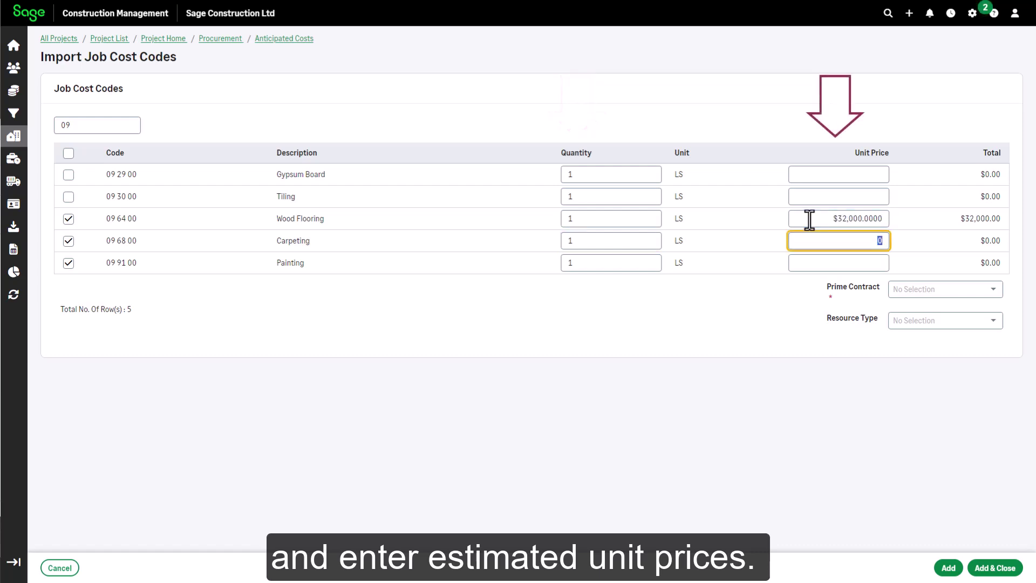
pyautogui.write('82000')
pyautogui.press('Tab')
pyautogui.press('Tab')
pyautogui.press('Tab')
pyautogui.write('17,200')
pyautogui.press('Tab')
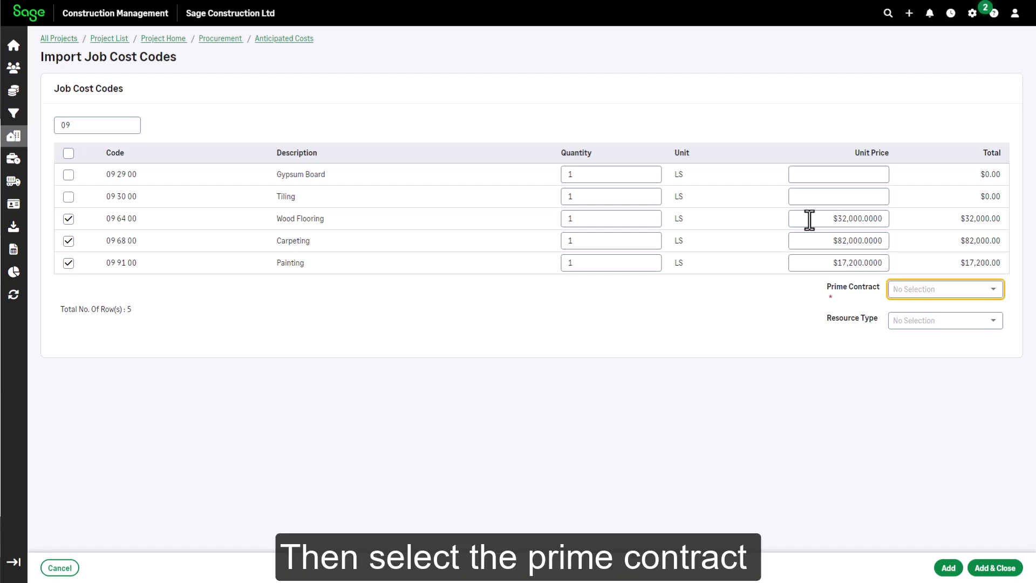
# - Assign prime contract 001 and resource type S, and add the selected cost codes to the anticipated costs
pyautogui.click(995, 290)
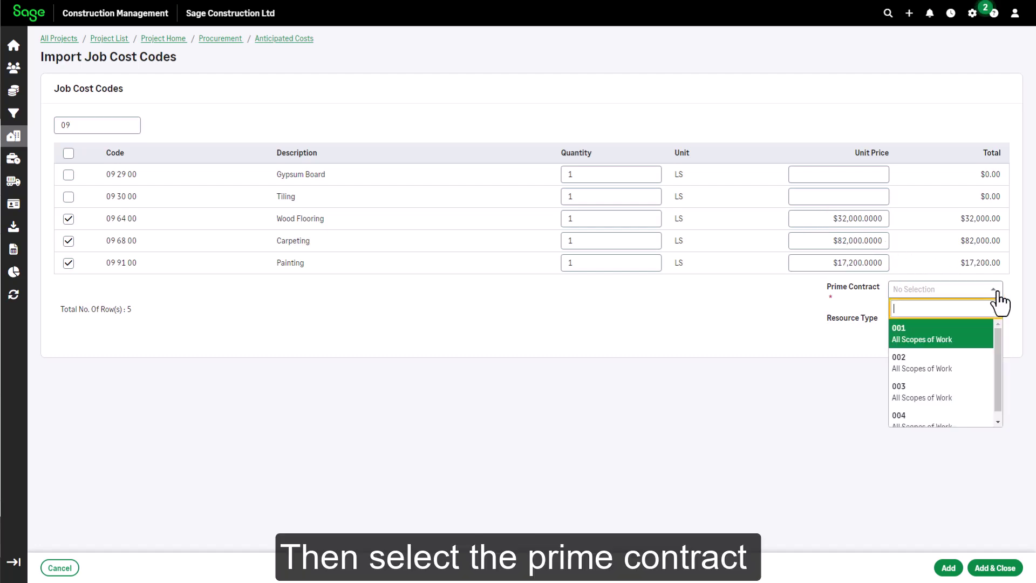
pyautogui.click(949, 326)
pyautogui.click(981, 321)
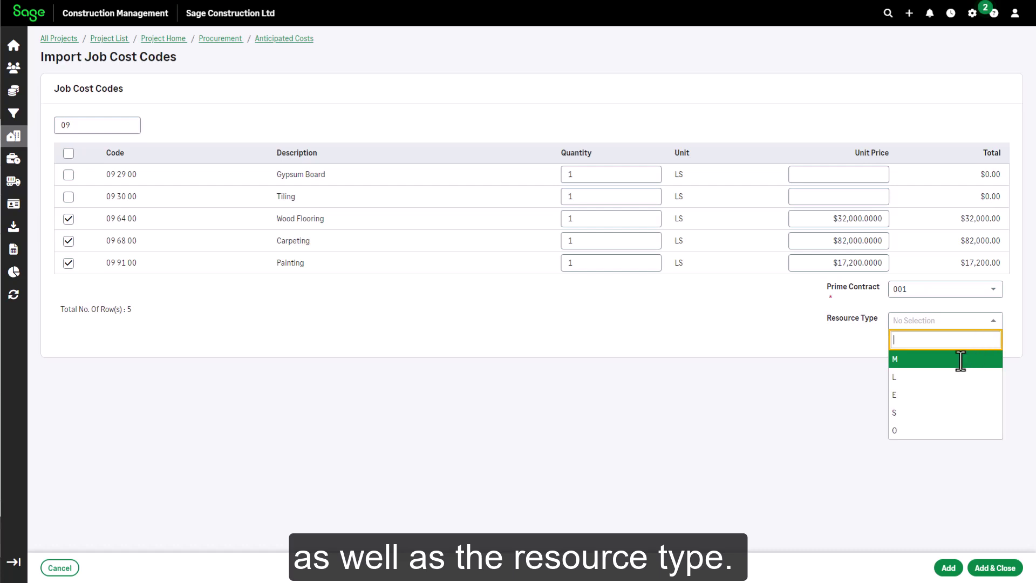
pyautogui.click(927, 413)
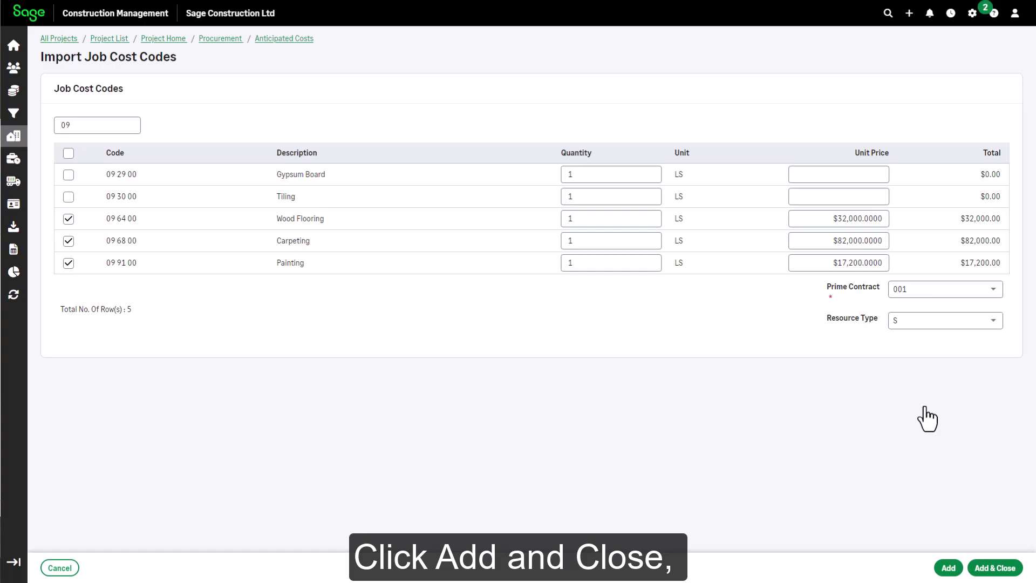
pyautogui.click(986, 569)
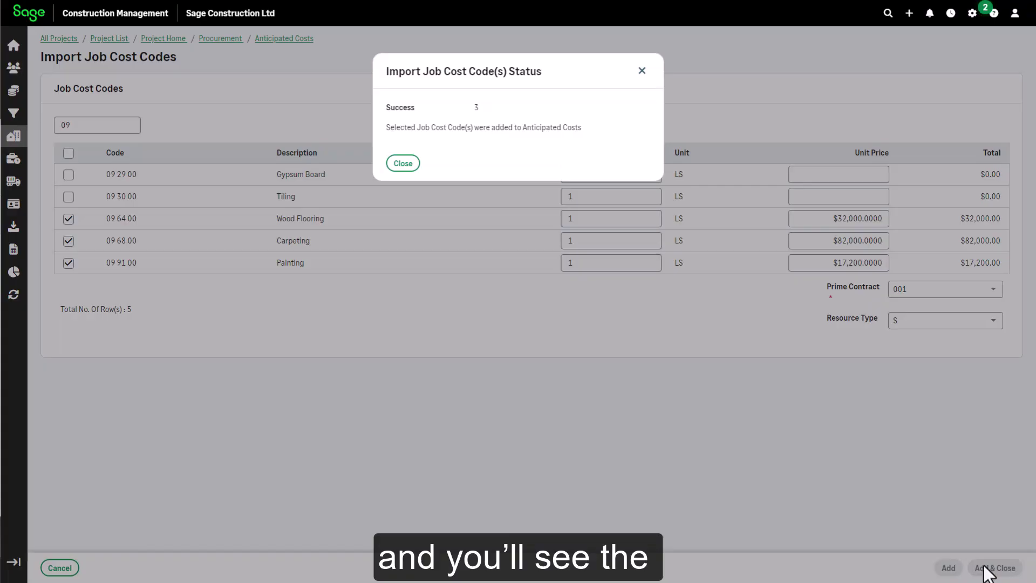
pyautogui.click(416, 167)
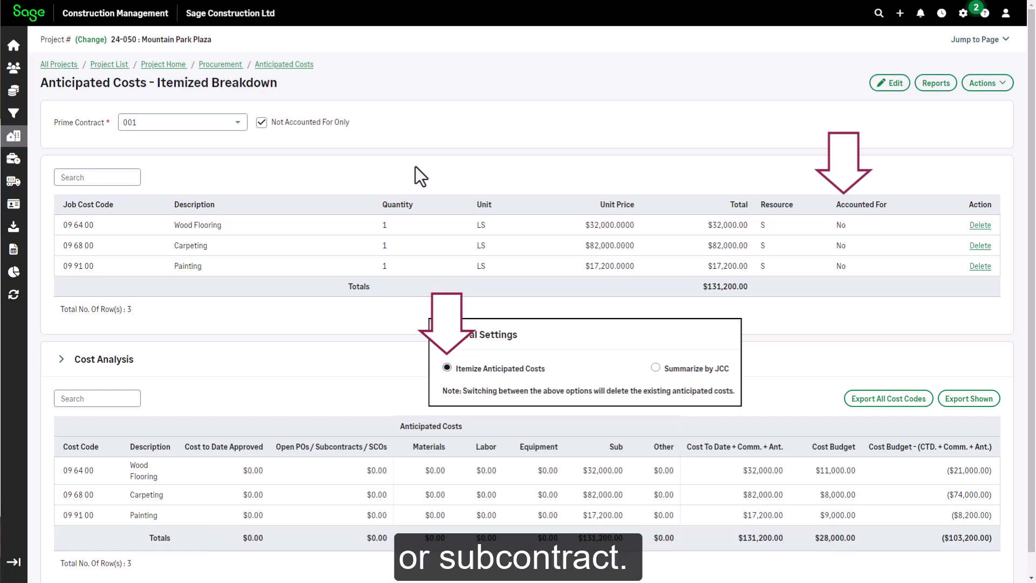
# - Edit the anticipated costs to mark the Wood Flooring item as accounted for, and save the change
pyautogui.click(891, 85)
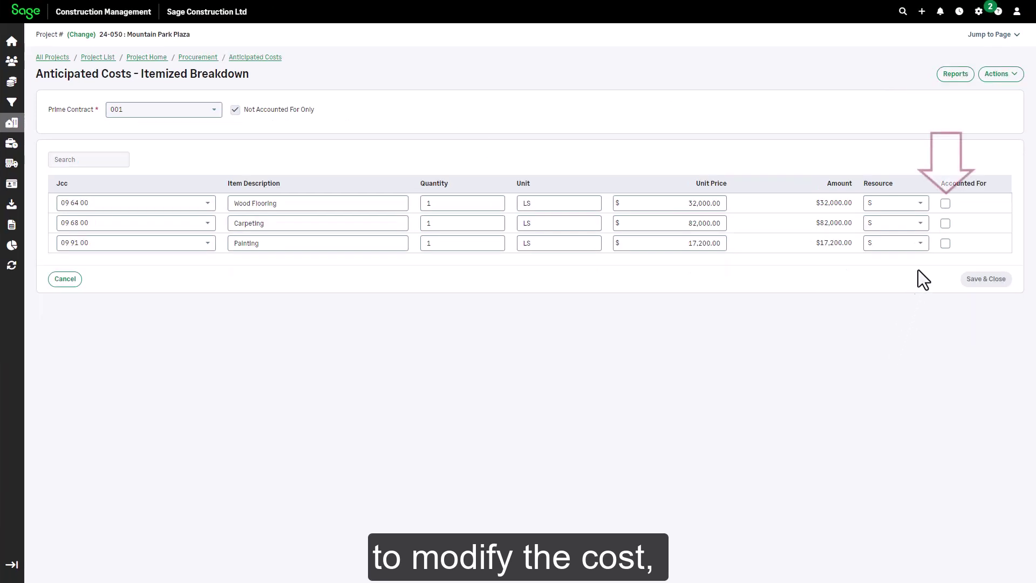
pyautogui.click(944, 204)
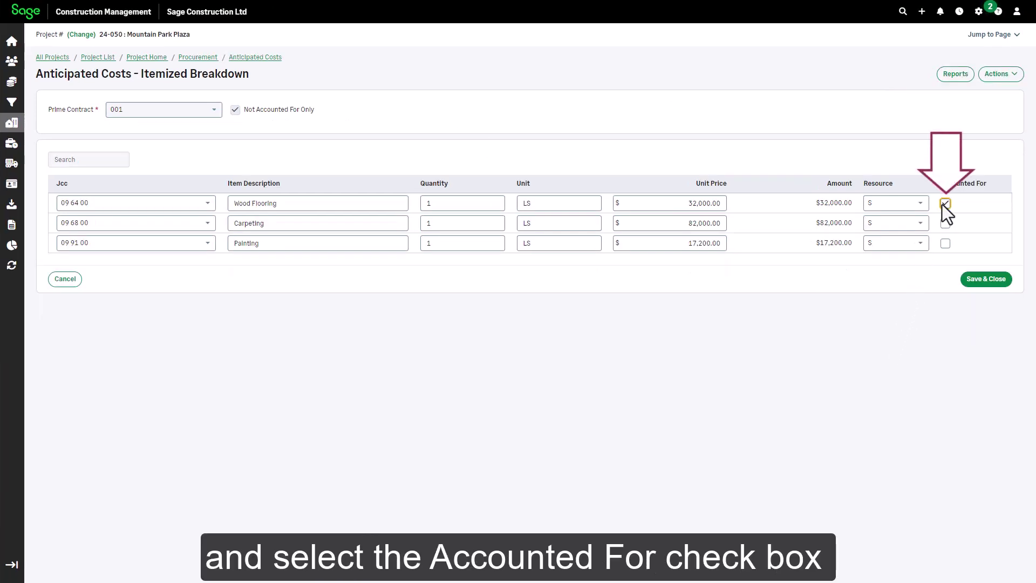
pyautogui.click(983, 280)
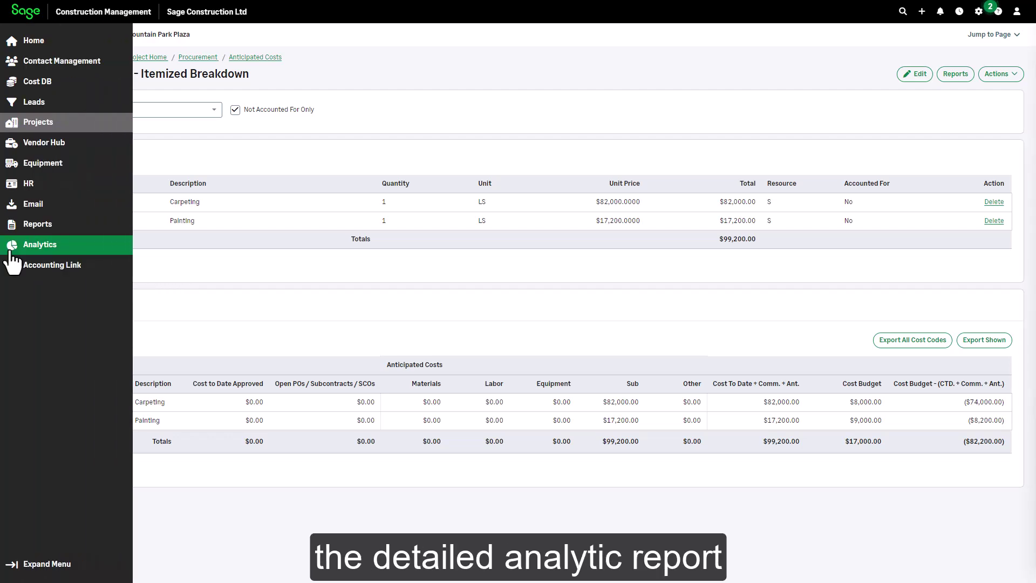
# - Open the Projected Cost At Completion Overview analytical report from the cost analytics for the current project and prime contract
pyautogui.click(12, 253)
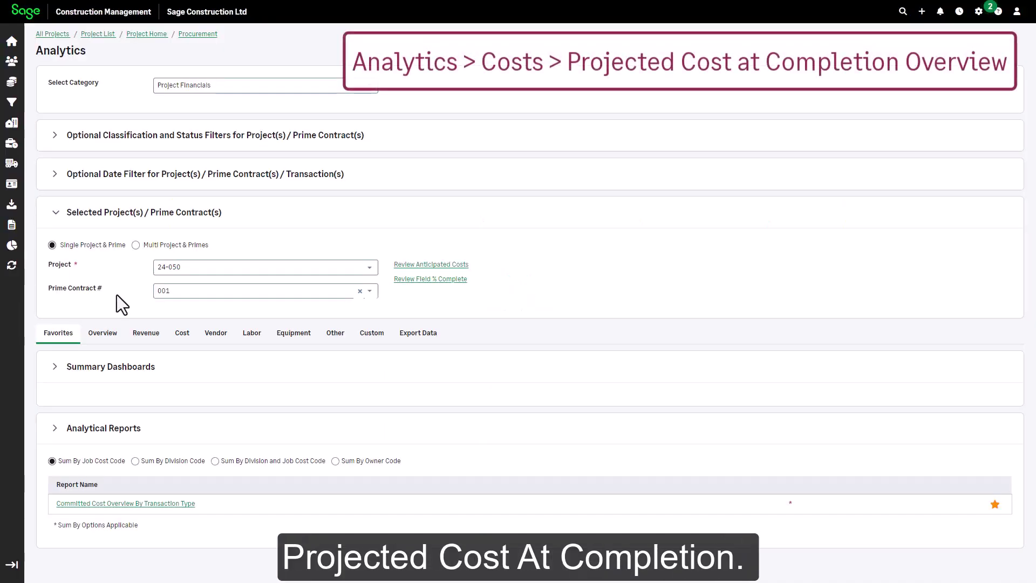
pyautogui.click(182, 334)
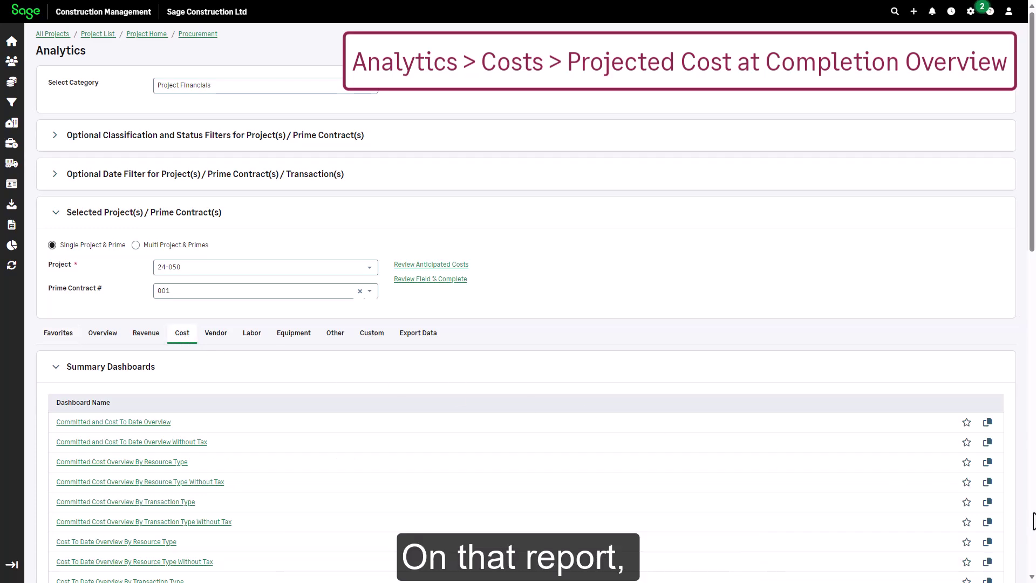
pyautogui.scroll(-10, 1033, 521)
pyautogui.scroll(-2, 1033, 521)
pyautogui.click(168, 484)
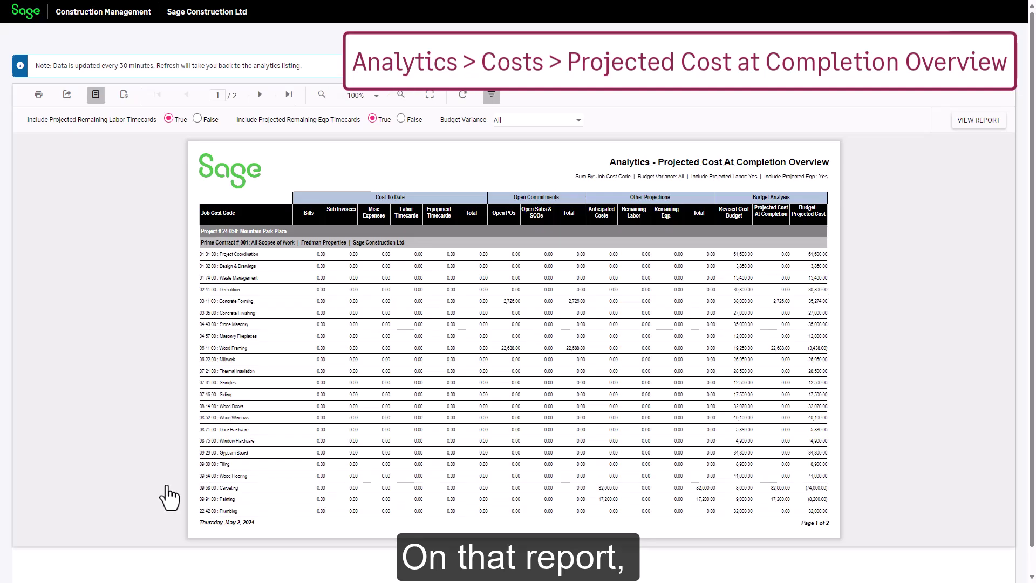